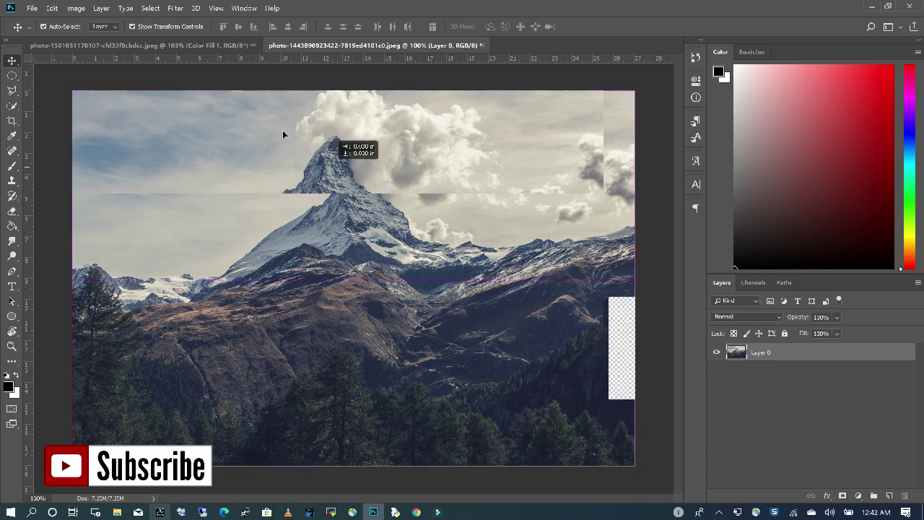
# Paste the mountain photo into the portrait document, accept the colour profile conversion, and place its layer above Hair.
pyautogui.click(208, 48)
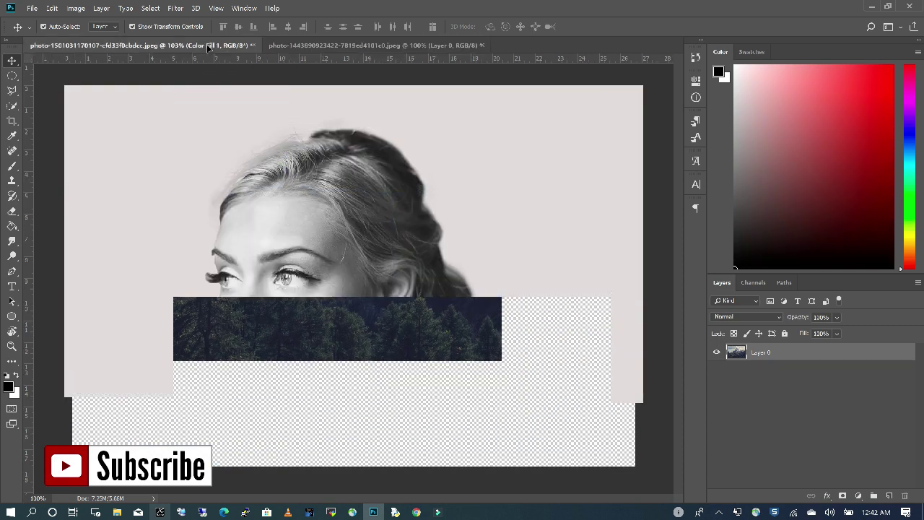
pyautogui.hotkey('ctrl', 'v')
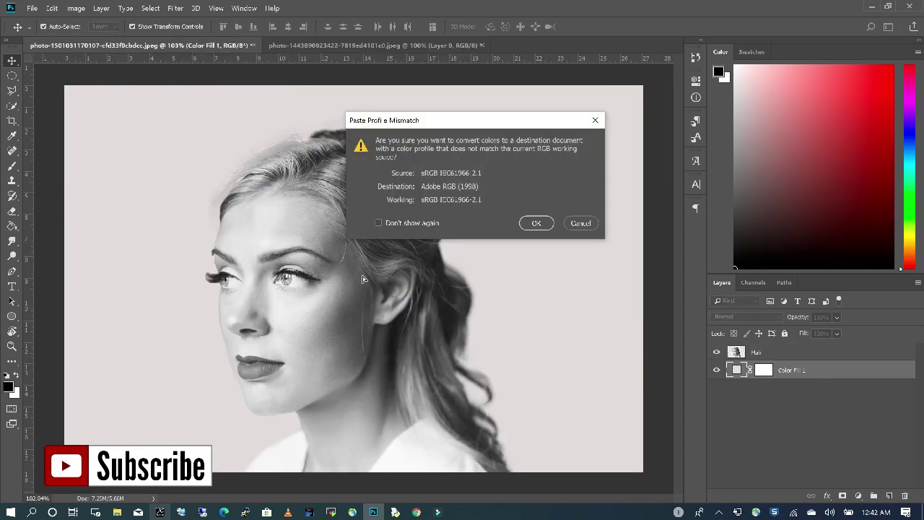
pyautogui.click(524, 221)
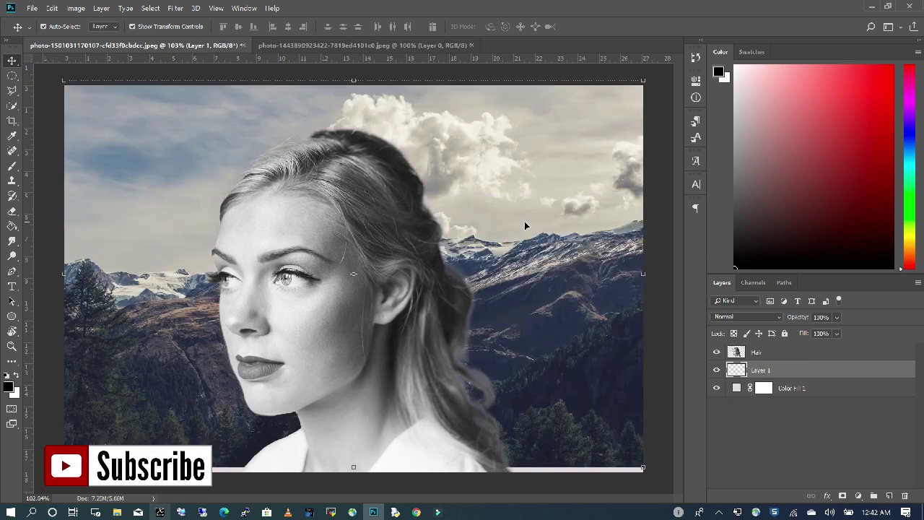
pyautogui.moveTo(786, 375); pyautogui.dragTo(789, 345)
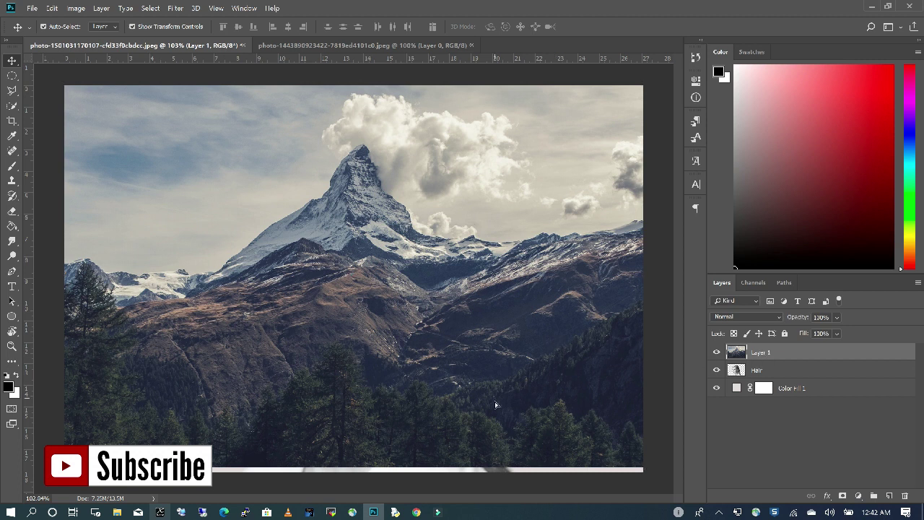
# Nudge the mountain image down until it covers the strip along the canvas's lower edge.
pyautogui.press('Down')
pyautogui.press('Down')
pyautogui.press('Down')
pyautogui.press('Down')
pyautogui.press('Down')
pyautogui.press('Down')
pyautogui.press('Down')
pyautogui.press('Down')
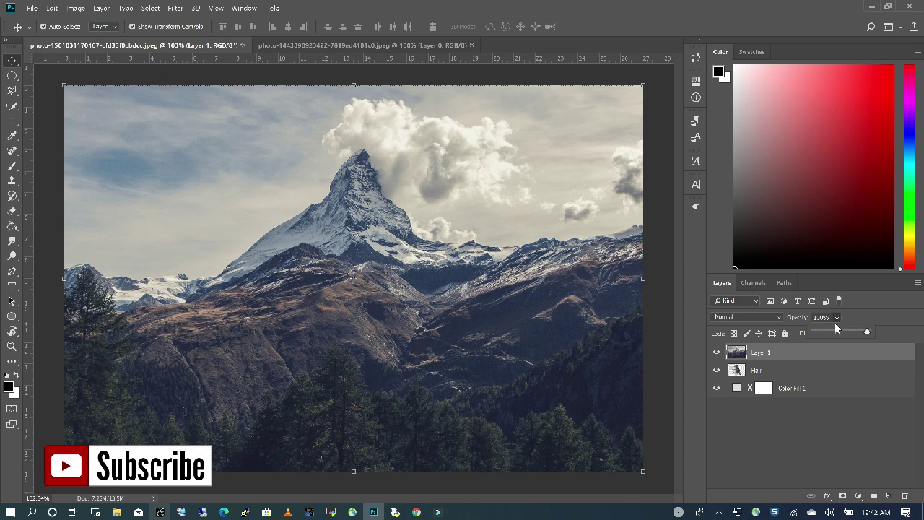
# Lower the mountain layer's opacity to 34%, then shift and slightly enlarge it so the peak lies over the woman's forehead.
pyautogui.moveTo(838, 332); pyautogui.dragTo(832, 332)
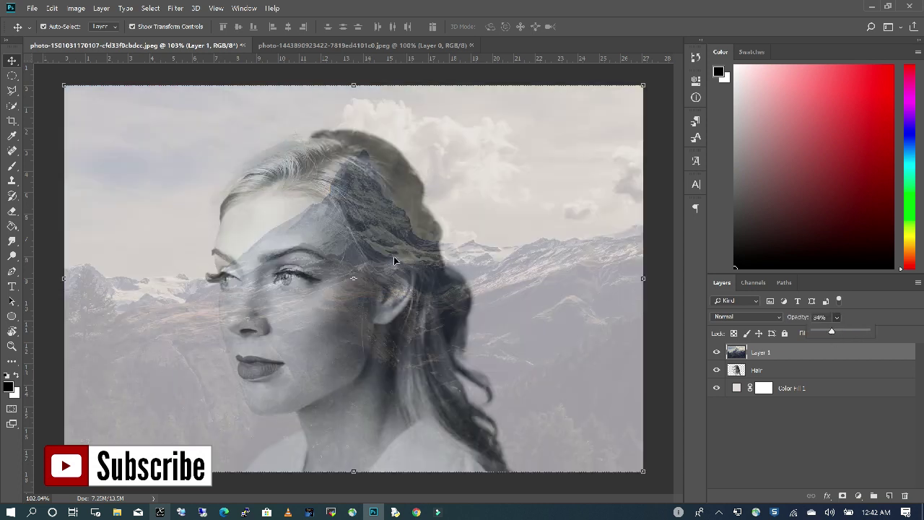
pyautogui.moveTo(374, 218); pyautogui.dragTo(286, 217)
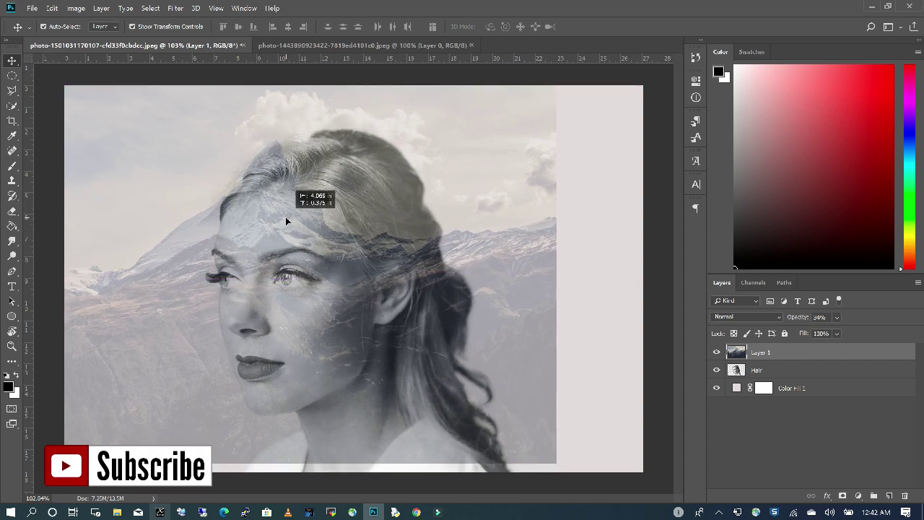
pyautogui.hotkey('ctrl', 't')
pyautogui.moveTo(559, 471); pyautogui.dragTo(574, 477)
pyautogui.moveTo(303, 238); pyautogui.dragTo(293, 257)
pyautogui.press('Return')
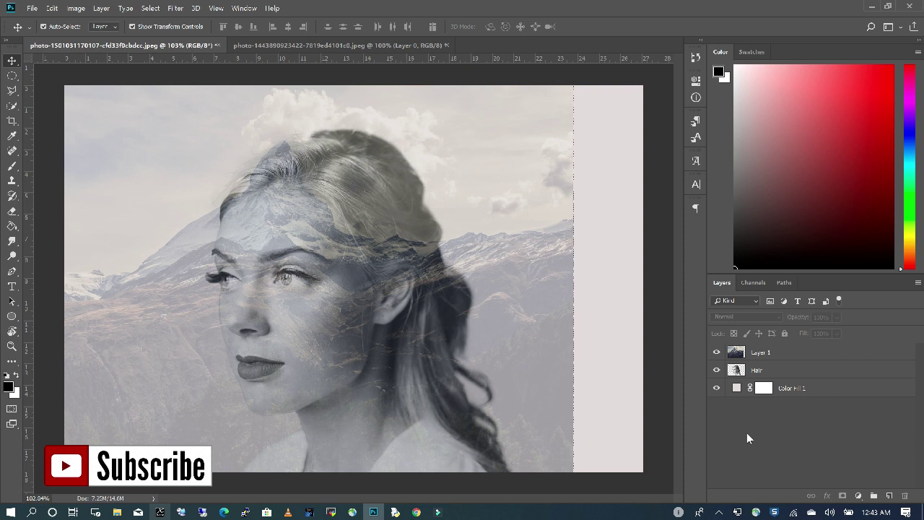
# Load the Hair layer's outline as a selection and rename that layer Subject.
pyautogui.keyDown('ctrl'); pyautogui.click(744, 374); pyautogui.keyUp('ctrl')
pyautogui.doubleClick(761, 372)
pyautogui.write('Subje')
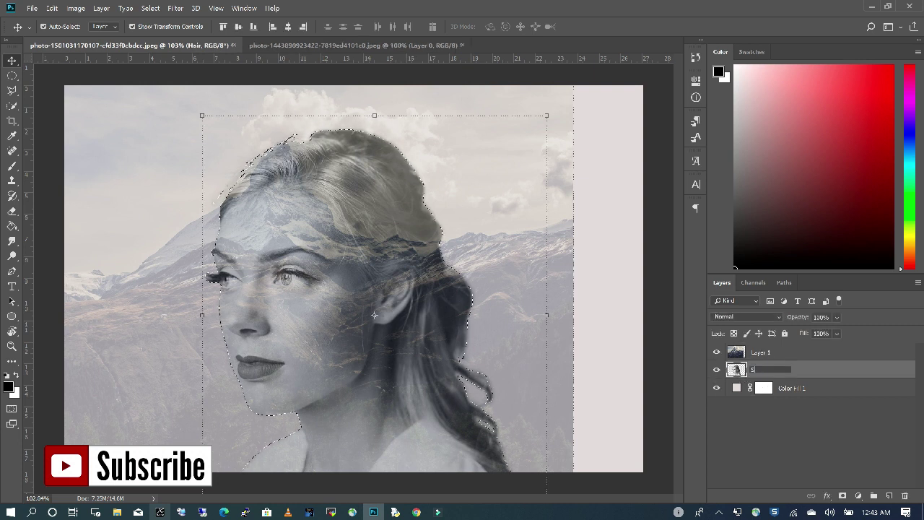
pyautogui.press('Return')
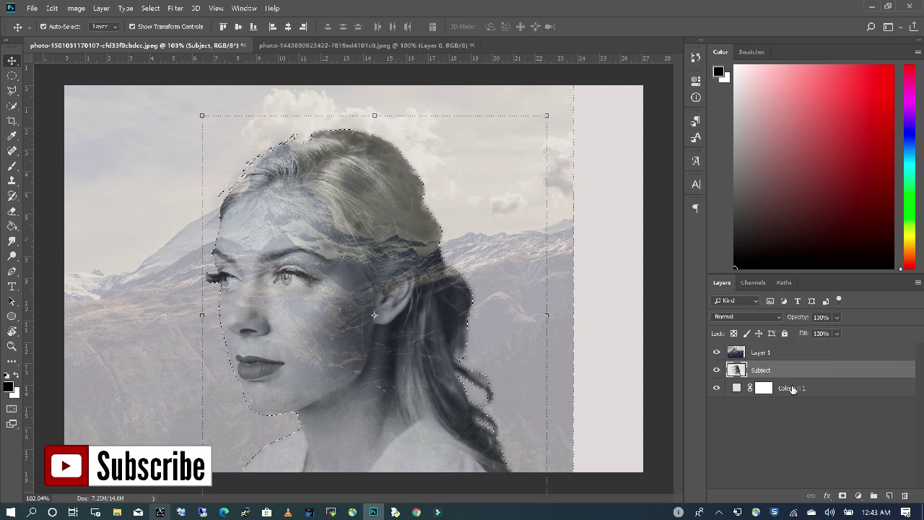
# Rename Layer 1 as Mountain.
pyautogui.doubleClick(760, 352)
pyautogui.write('Mountain')
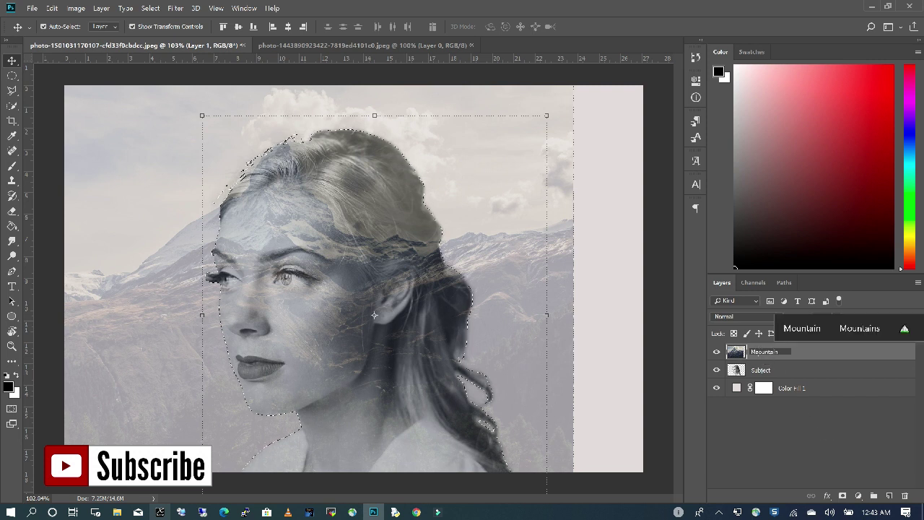
pyautogui.click(803, 440)
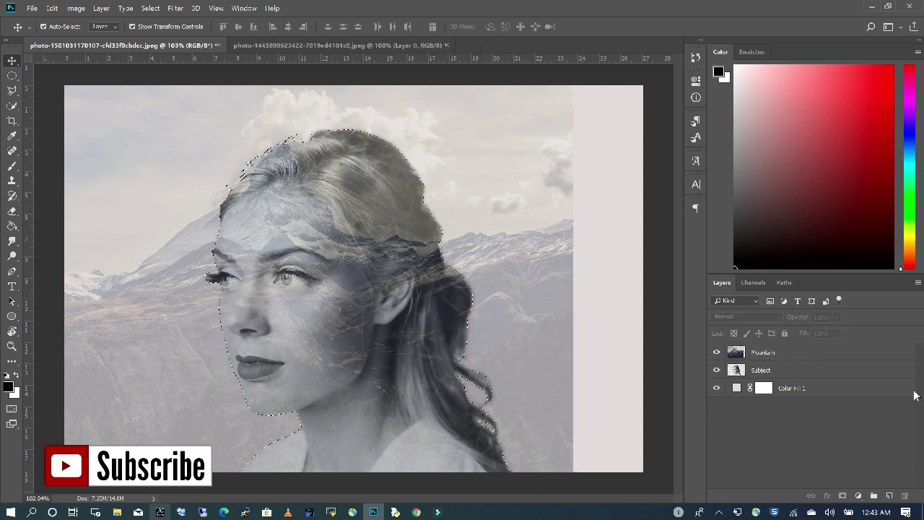
# Add a layer mask to the Mountain layer from the active selection of the woman's silhouette.
pyautogui.click(782, 353)
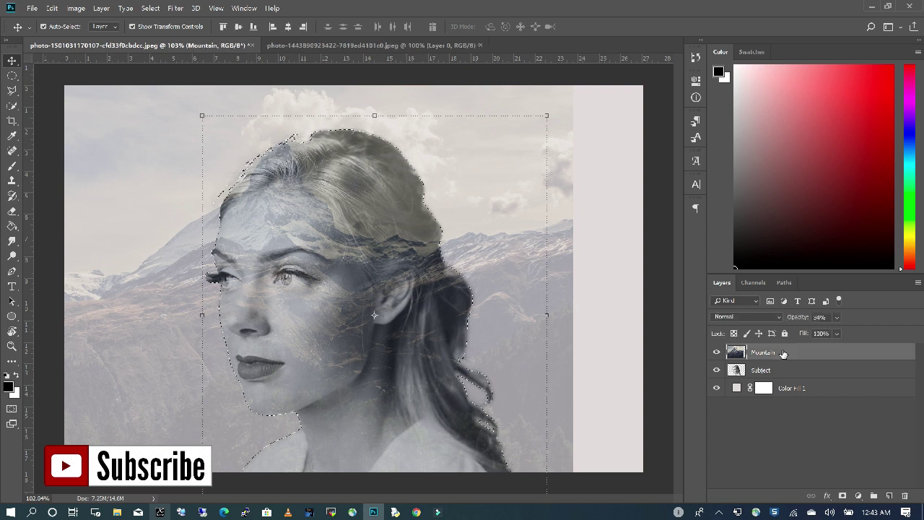
pyautogui.click(843, 496)
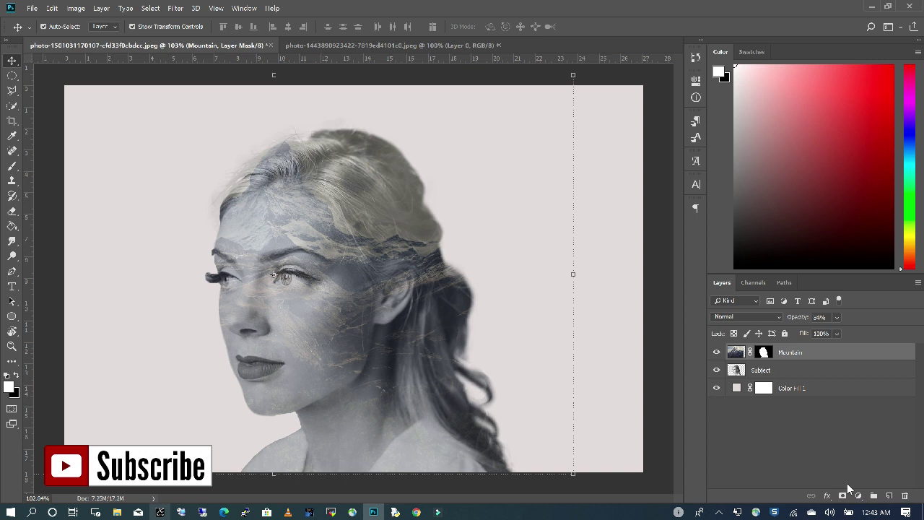
pyautogui.click(741, 434)
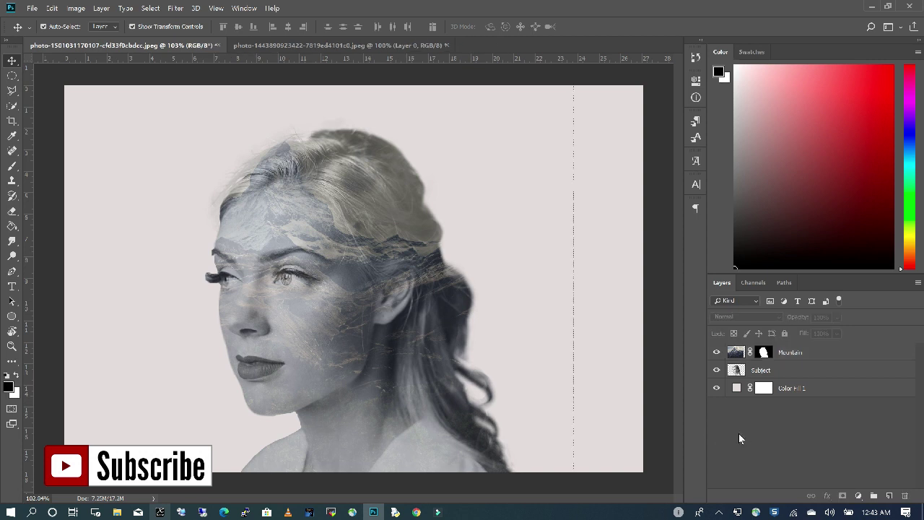
# Duplicate the Subject layer and move the Mountain layer between the copy and the original.
pyautogui.click(787, 370)
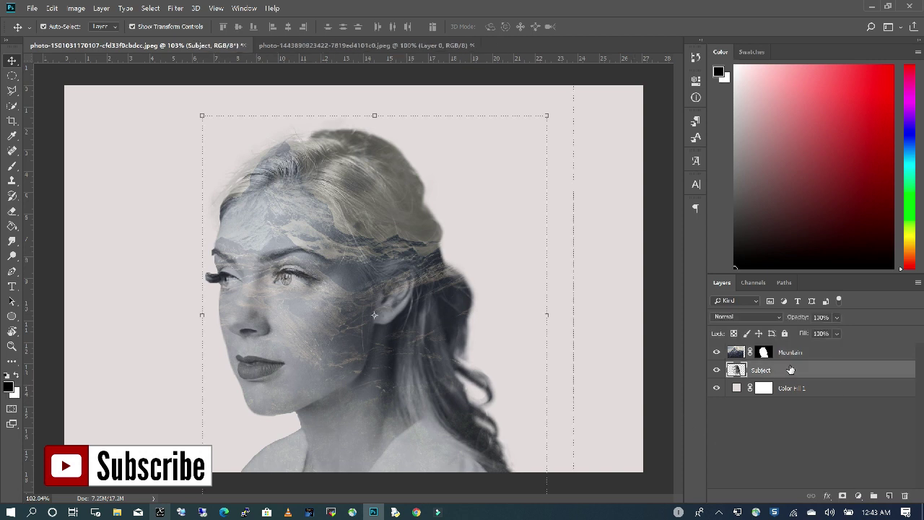
pyautogui.moveTo(785, 369); pyautogui.dragTo(889, 495)
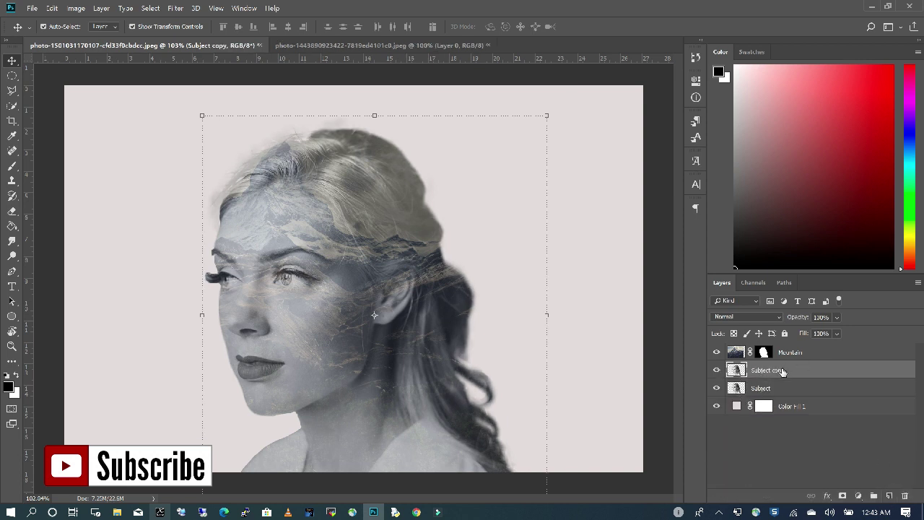
pyautogui.moveTo(802, 352); pyautogui.dragTo(815, 379)
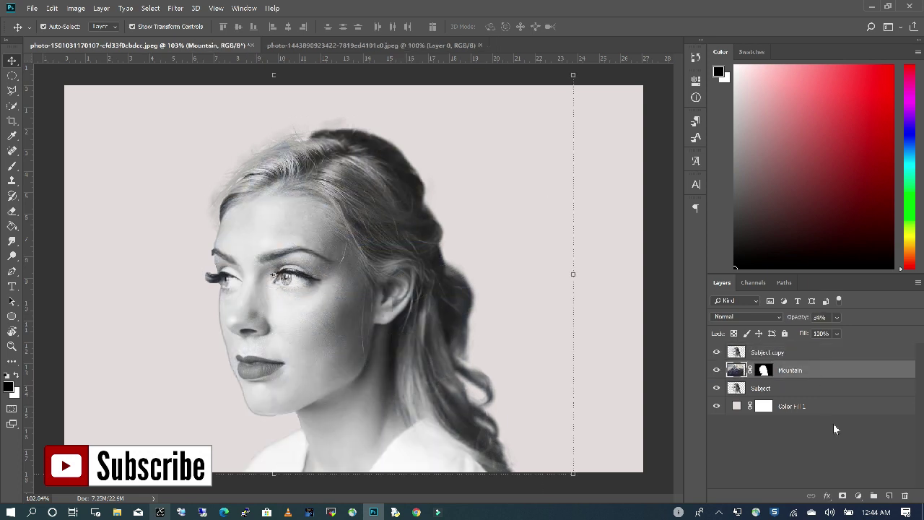
pyautogui.click(830, 458)
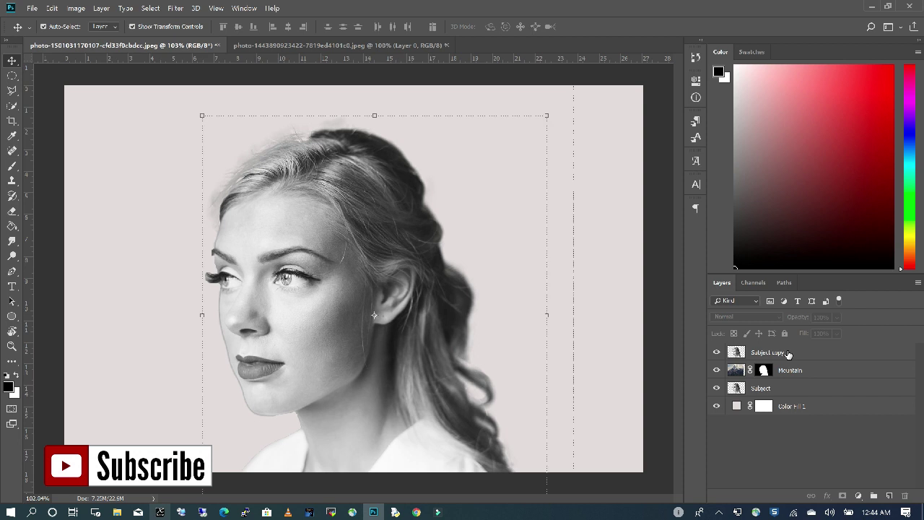
# Set the Subject copy layer's blend mode to Lighten.
pyautogui.click(787, 354)
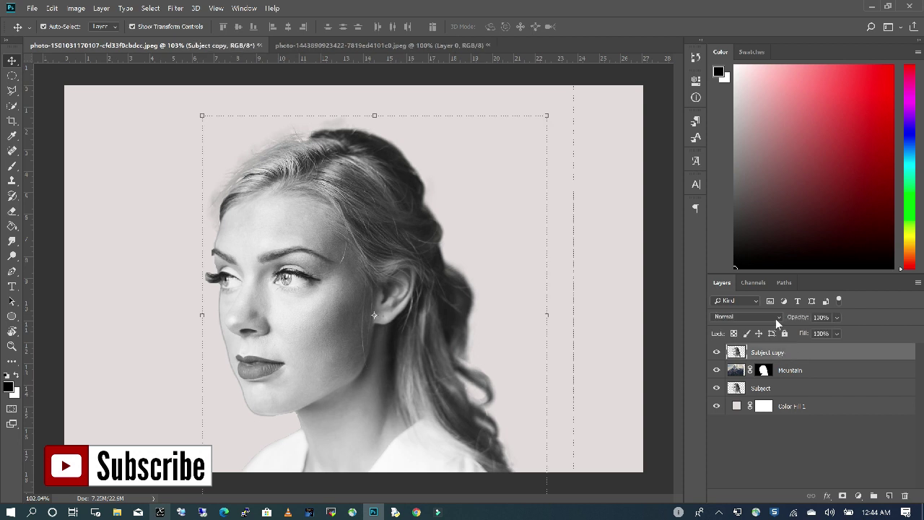
pyautogui.click(775, 318)
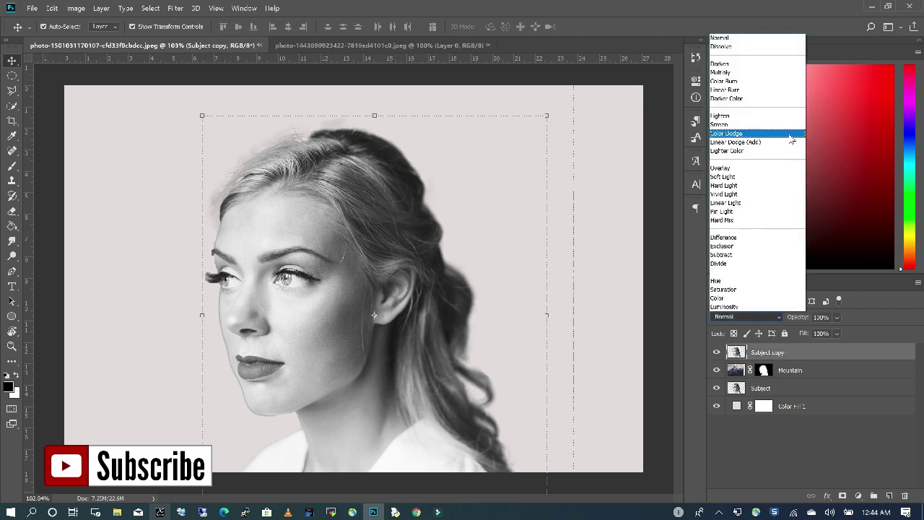
pyautogui.click(742, 116)
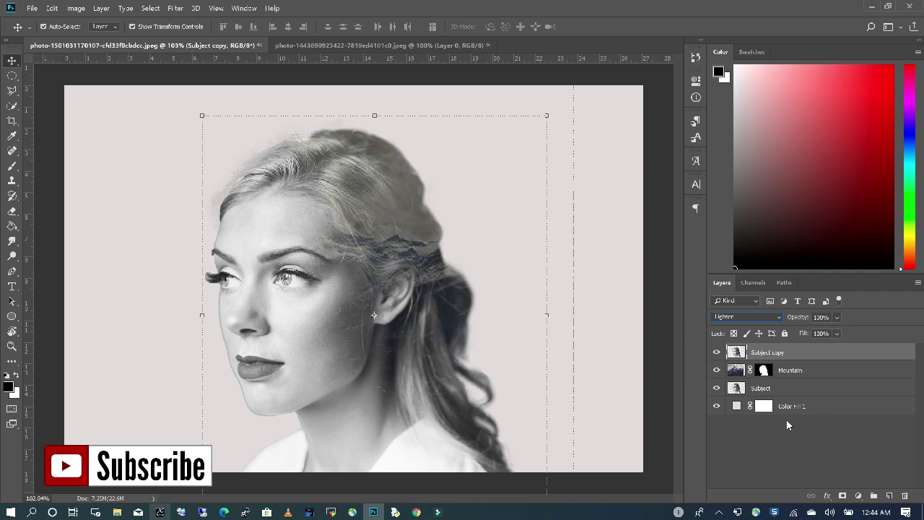
# Raise the Mountain layer's opacity to 100%.
pyautogui.hotkey('alt', '[')
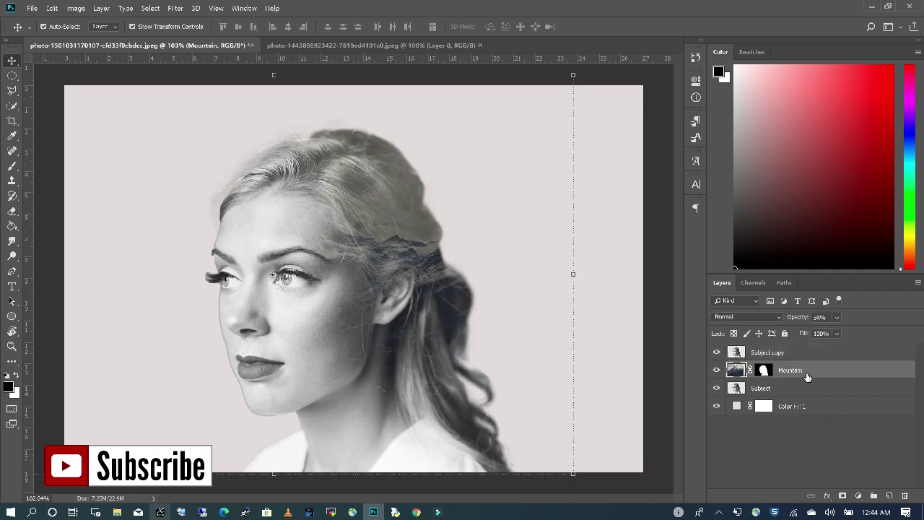
pyautogui.click(836, 333)
pyautogui.click(810, 428)
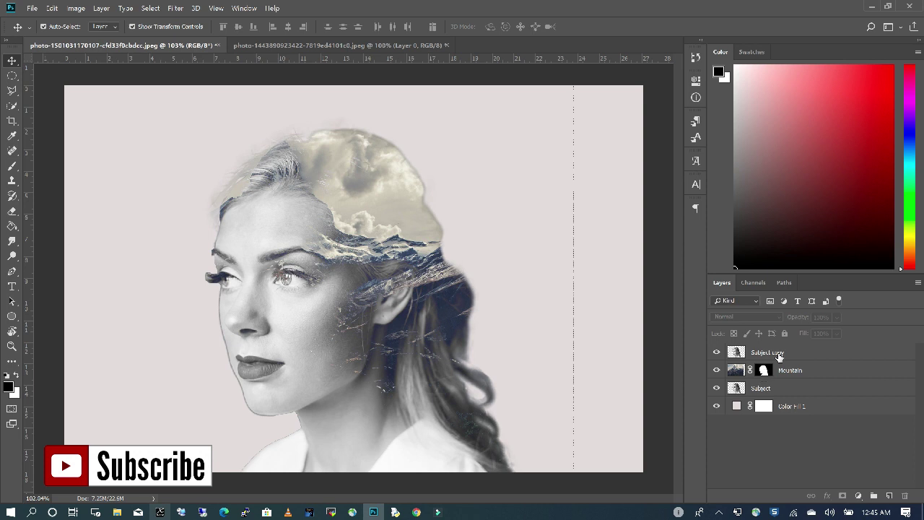
# Add a layer mask to Subject copy and paint it black with a soft brush over the neck, shoulder and back hair.
pyautogui.click(815, 358)
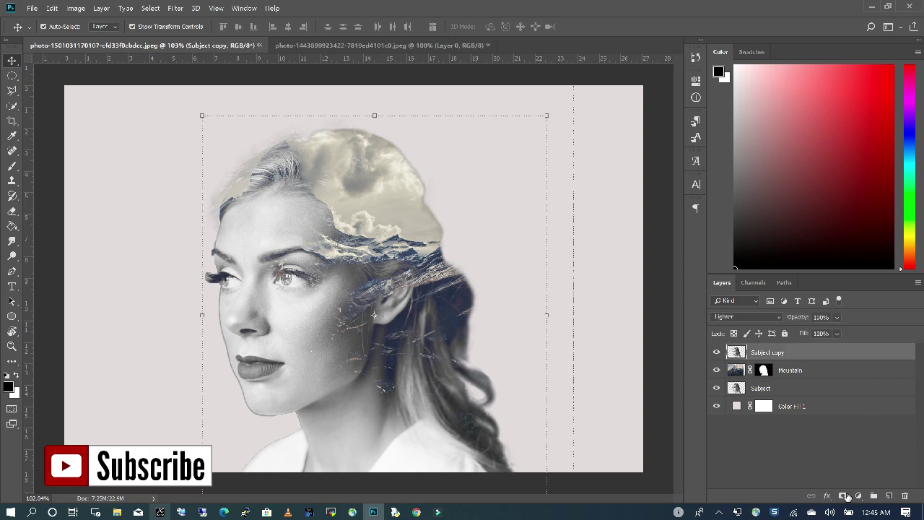
pyautogui.click(843, 497)
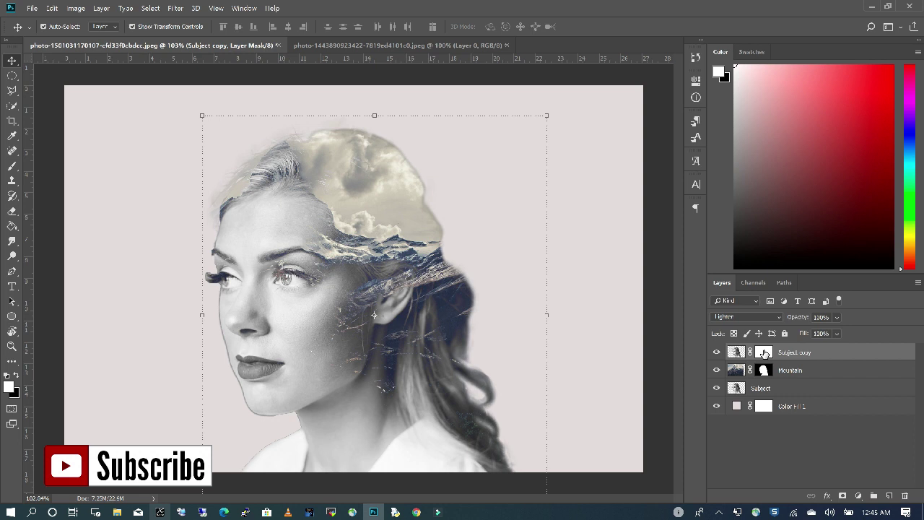
pyautogui.click(16, 376)
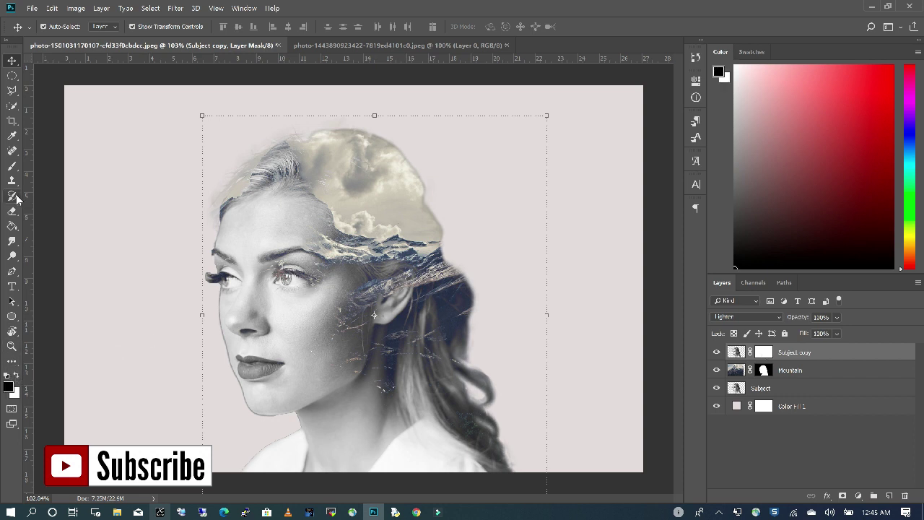
pyautogui.click(13, 169)
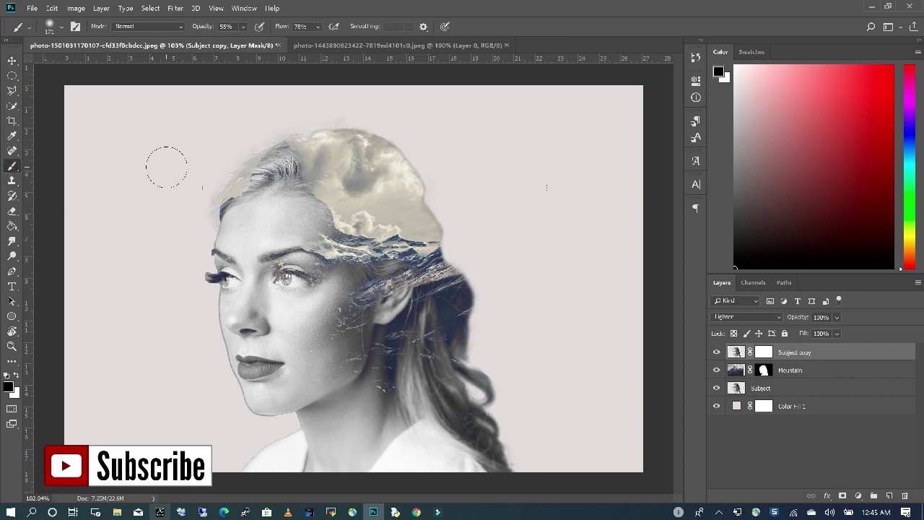
pyautogui.moveTo(376, 404)
pyautogui.mouseDown()
pyautogui.moveTo(364, 415)
pyautogui.moveTo(329, 376)
pyautogui.moveTo(340, 354)
pyautogui.moveTo(393, 460)
pyautogui.moveTo(454, 448)
pyautogui.moveTo(416, 393)
pyautogui.moveTo(411, 335)
pyautogui.moveTo(366, 328)
pyautogui.moveTo(361, 303)
pyautogui.moveTo(303, 347)
pyautogui.moveTo(330, 374)
pyautogui.mouseUp()
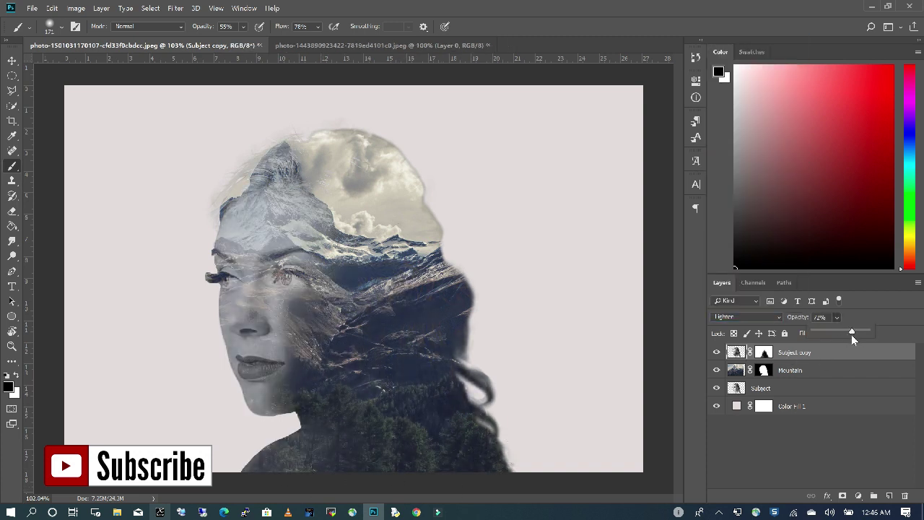
# Select the Mountain layer and reduce the brush size to 73 px.
pyautogui.hotkey('alt', '[')
pyautogui.click(735, 369)
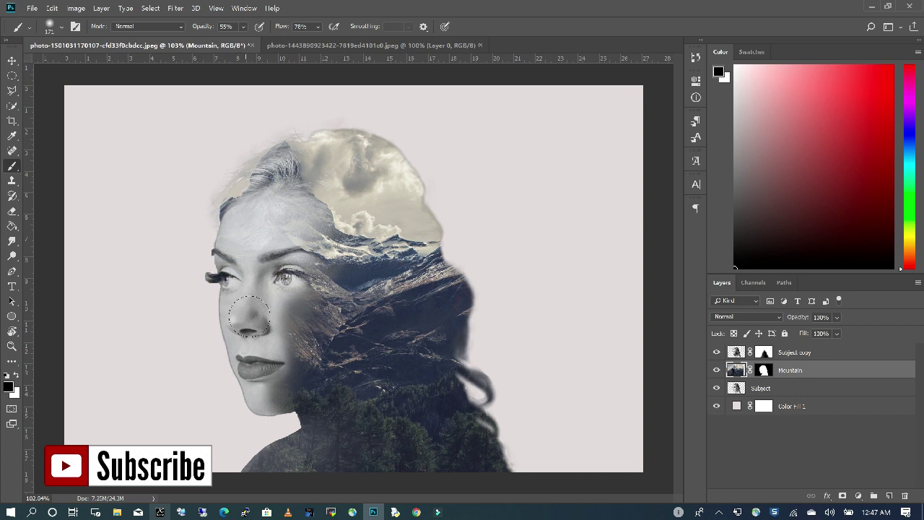
pyautogui.click(61, 27)
pyautogui.moveTo(112, 66)
pyautogui.mouseDown()
pyautogui.moveTo(129, 66)
pyautogui.moveTo(92, 68)
pyautogui.mouseUp()
pyautogui.press('Return')
# Recolour the background Color Fill layer with the beige #c3beaf sampled from the cloudy sky's edge.
pyautogui.hotkey('alt', ']')
pyautogui.click(736, 405)
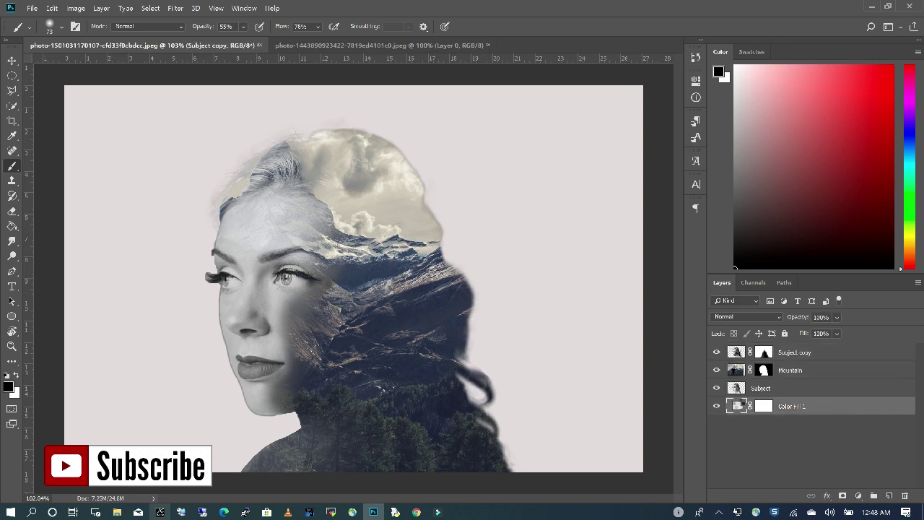
pyautogui.doubleClick(738, 416)
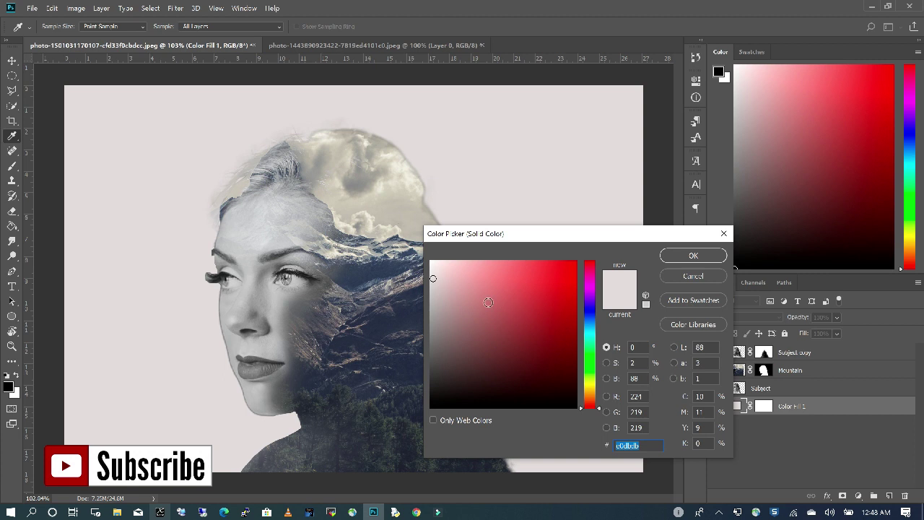
pyautogui.click(424, 198)
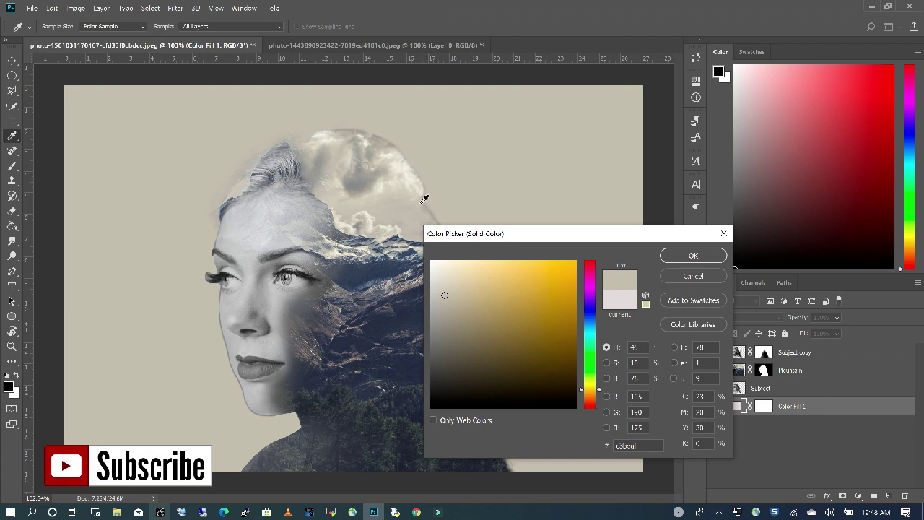
# Duplicate the Mountain layer.
pyautogui.click(844, 371)
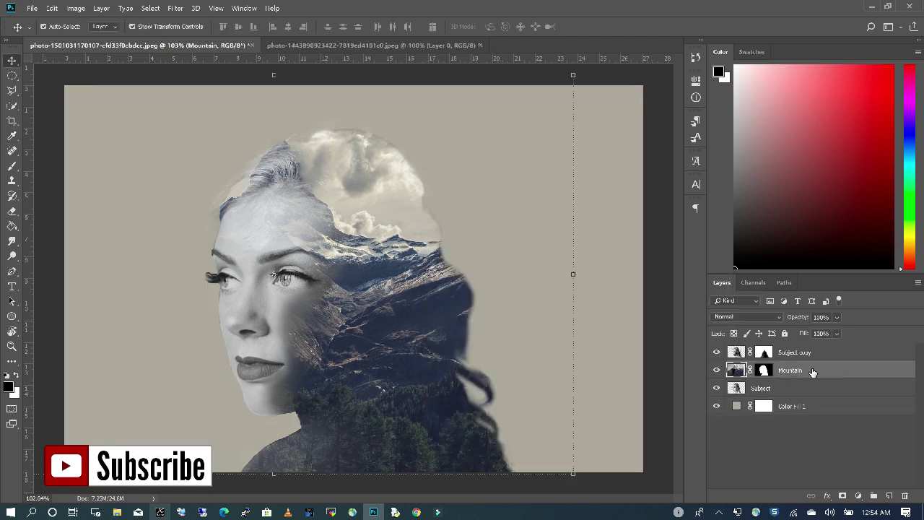
pyautogui.moveTo(812, 372); pyautogui.dragTo(891, 496)
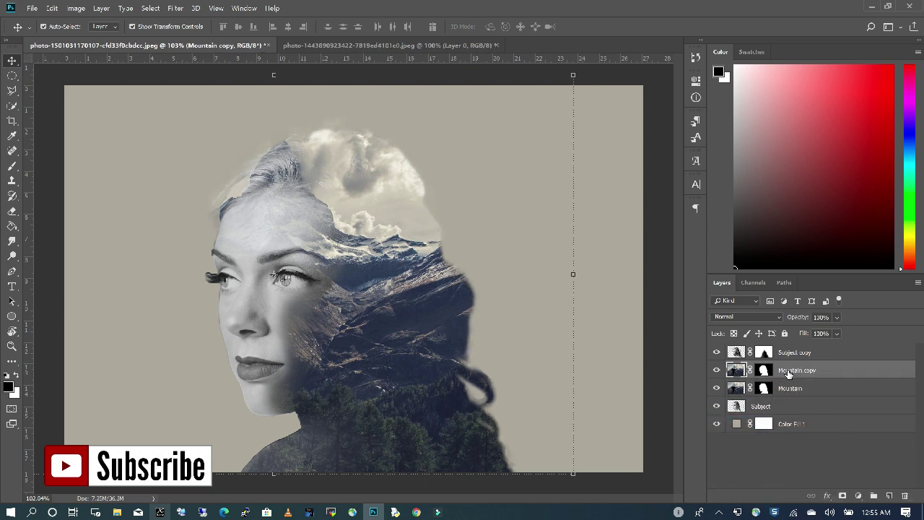
# Move the Mountain copy layer to the top of the layer stack and delete its mask without applying it.
pyautogui.moveTo(788, 371); pyautogui.dragTo(795, 352)
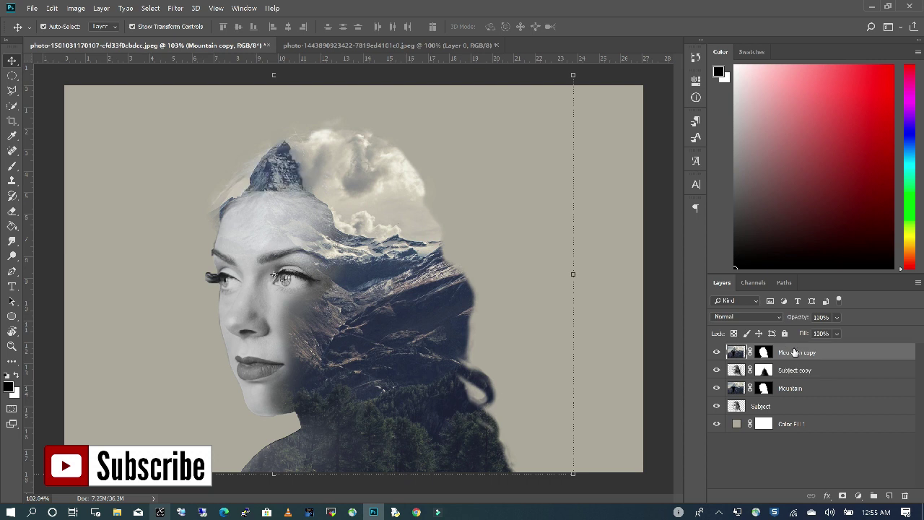
pyautogui.click(764, 353)
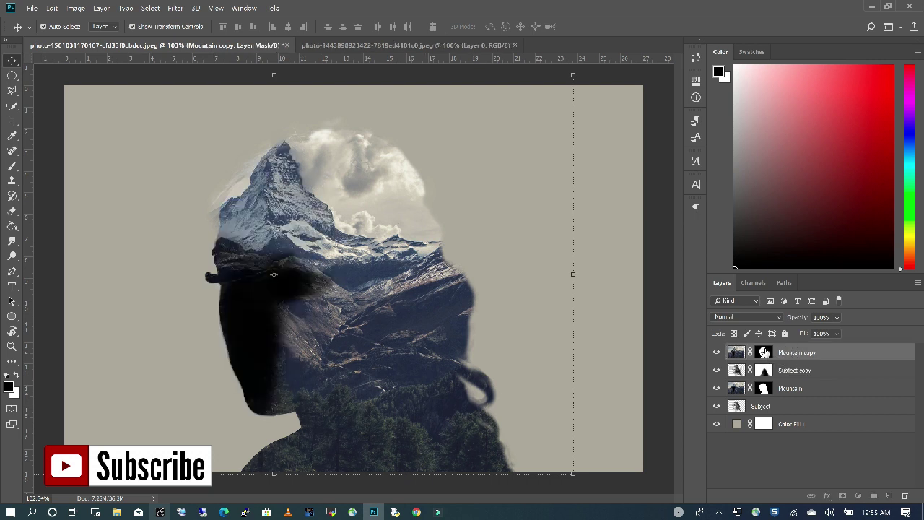
pyautogui.moveTo(764, 353); pyautogui.dragTo(906, 497)
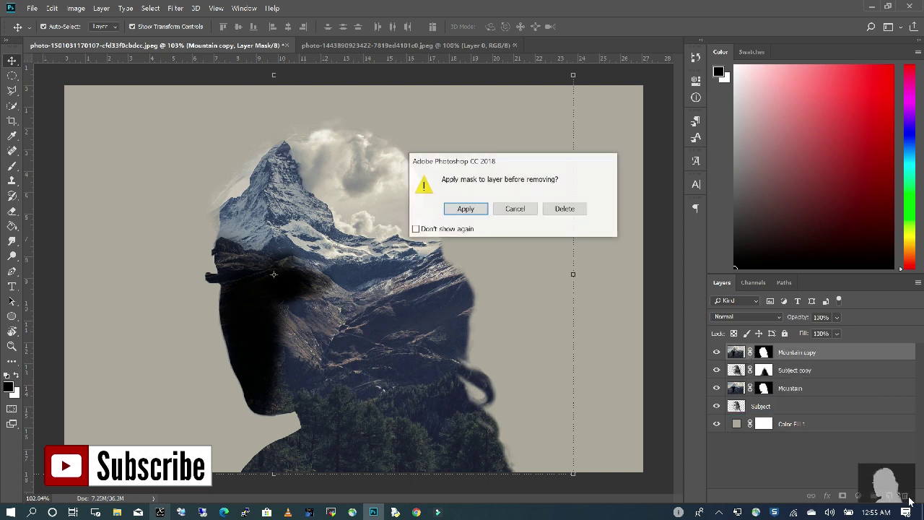
pyautogui.click(566, 209)
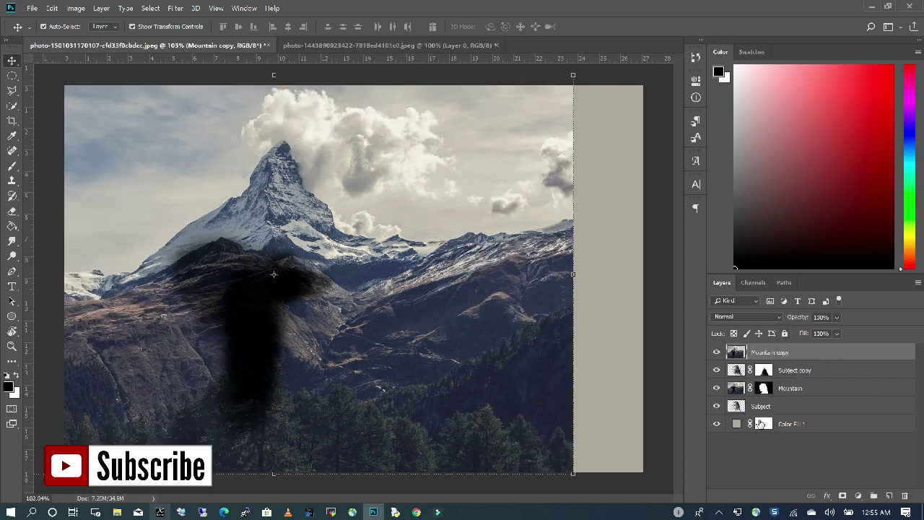
# Set the Mountain copy layer's blend mode to Lighten and keep that layer selected.
pyautogui.click(774, 319)
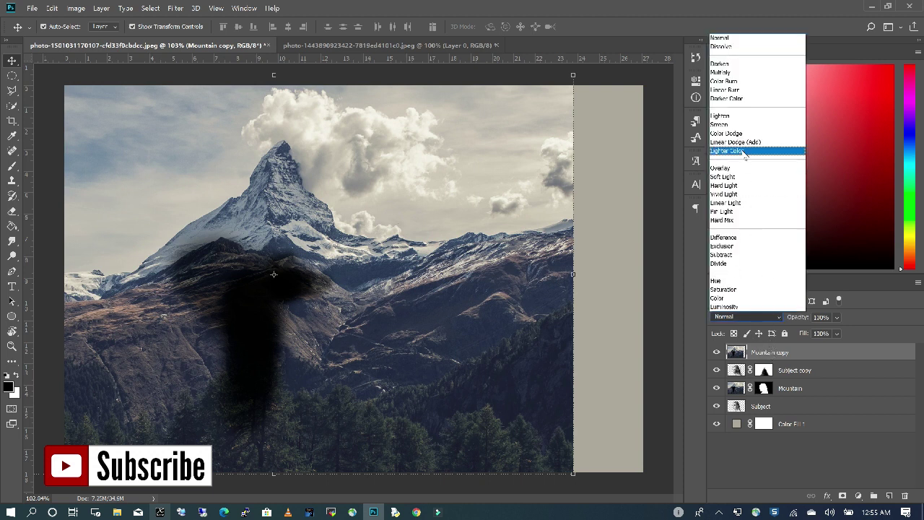
pyautogui.click(730, 116)
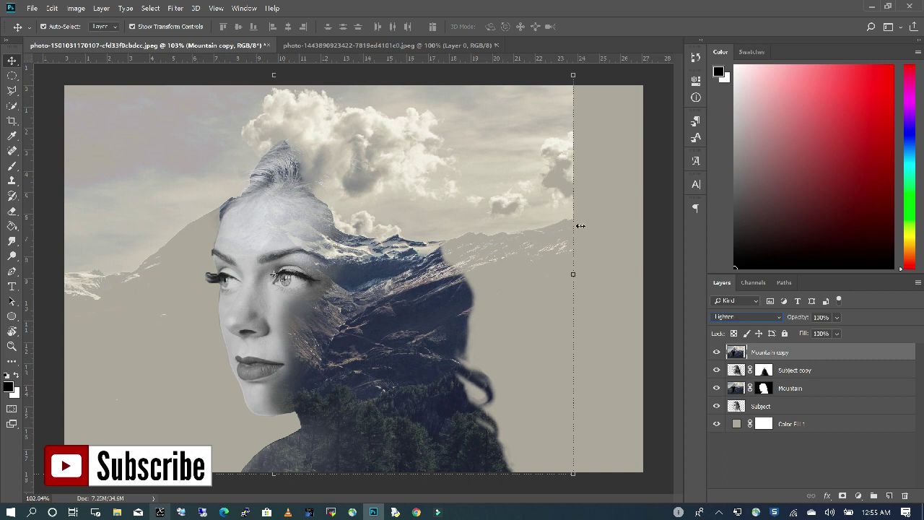
pyautogui.click(614, 340)
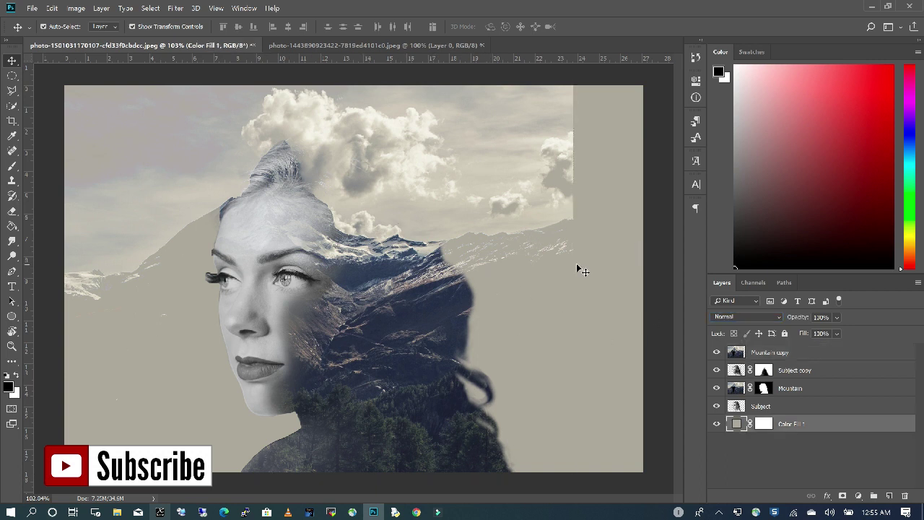
pyautogui.click(782, 353)
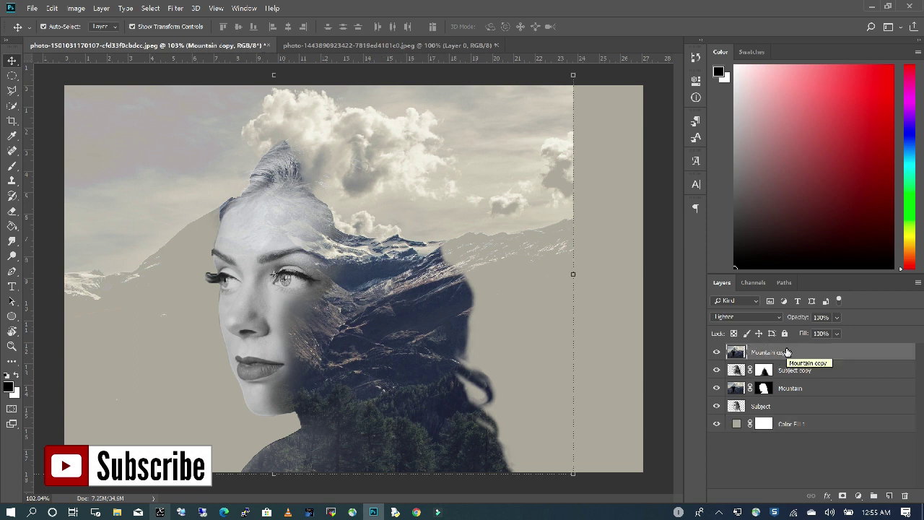
# Add a black mask to Mountain copy and paint it white with a soft 243 px brush to reveal the clouds around the head.
pyautogui.keyDown('alt'); pyautogui.click(844, 496); pyautogui.keyUp('alt')
pyautogui.press('b')
pyautogui.press('x')
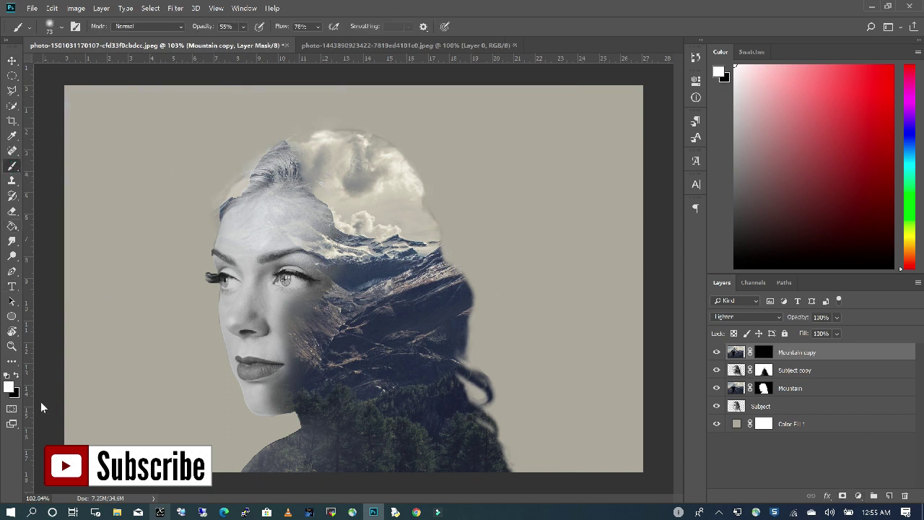
pyautogui.click(61, 27)
pyautogui.moveTo(117, 65); pyautogui.dragTo(121, 64)
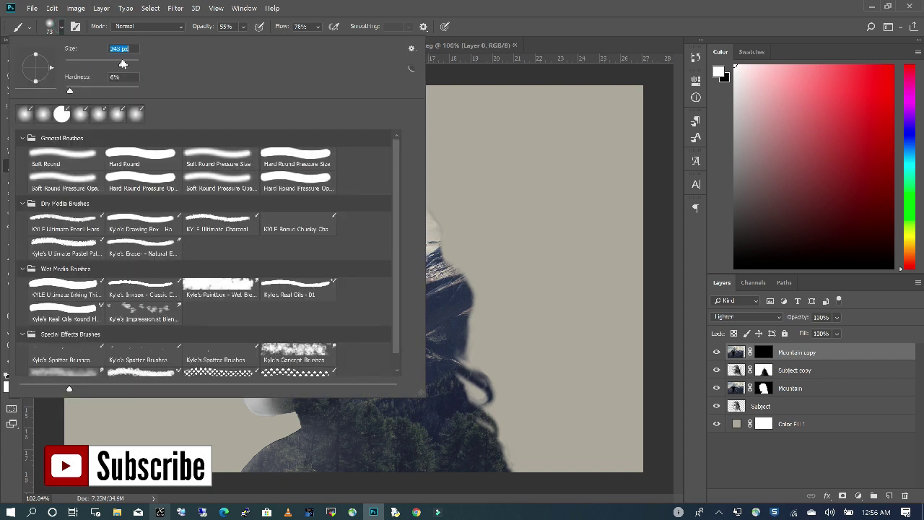
pyautogui.click(650, 45)
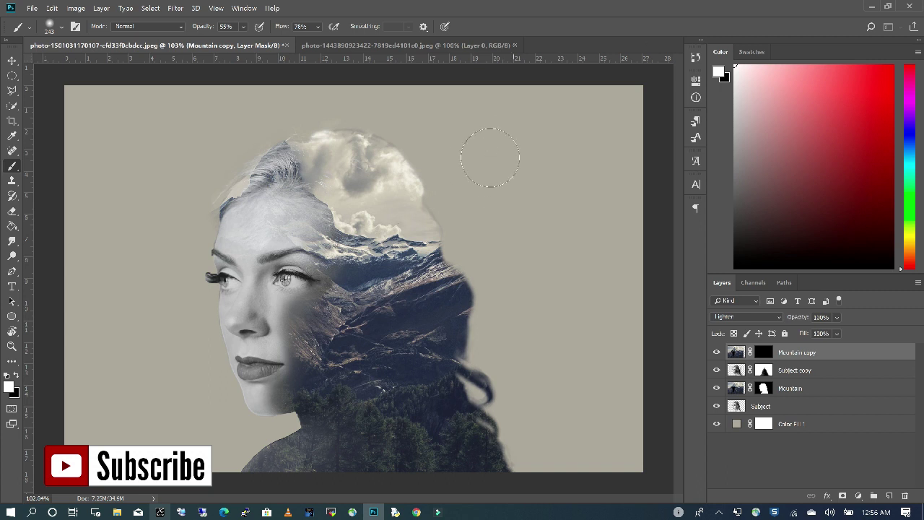
pyautogui.moveTo(379, 163)
pyautogui.mouseDown()
pyautogui.moveTo(468, 202)
pyautogui.moveTo(394, 148)
pyautogui.moveTo(276, 97)
pyautogui.moveTo(448, 108)
pyautogui.mouseUp()
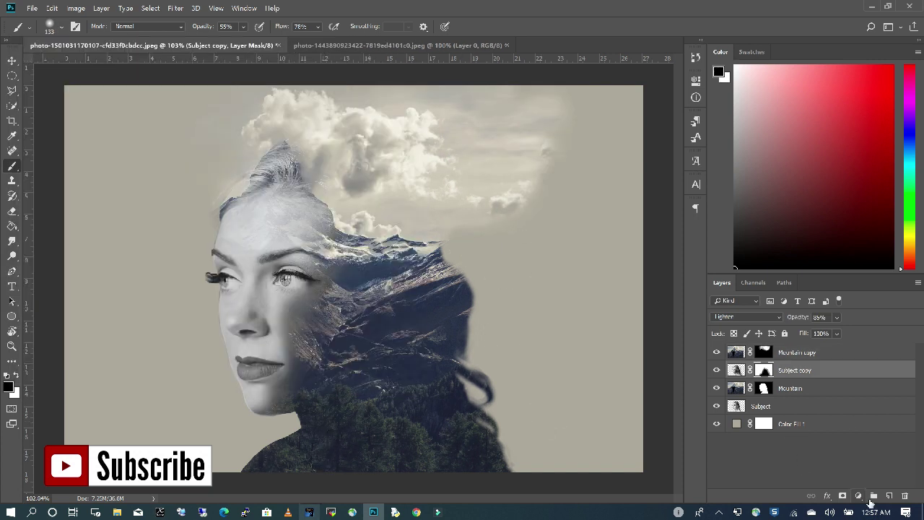
# Select the Mountain copy layer at the top of the stack and make white the foreground colour.
pyautogui.click(807, 353)
pyautogui.press('x')
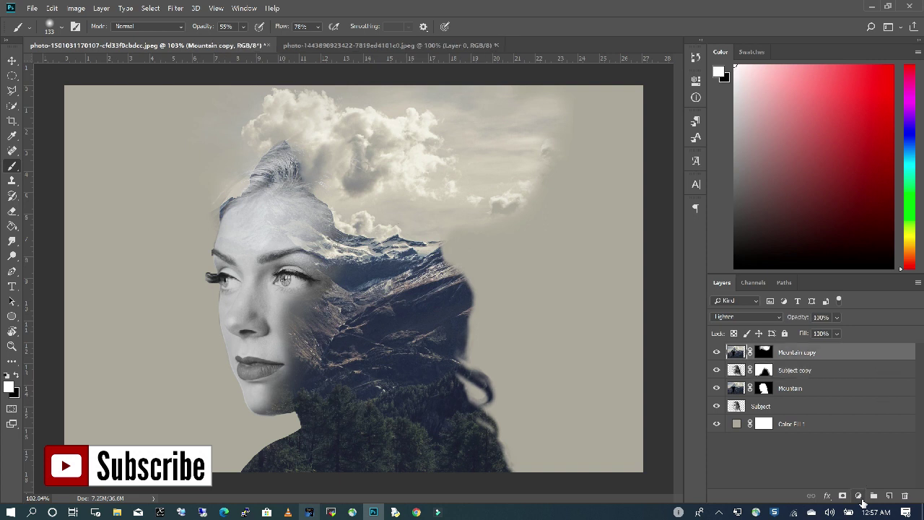